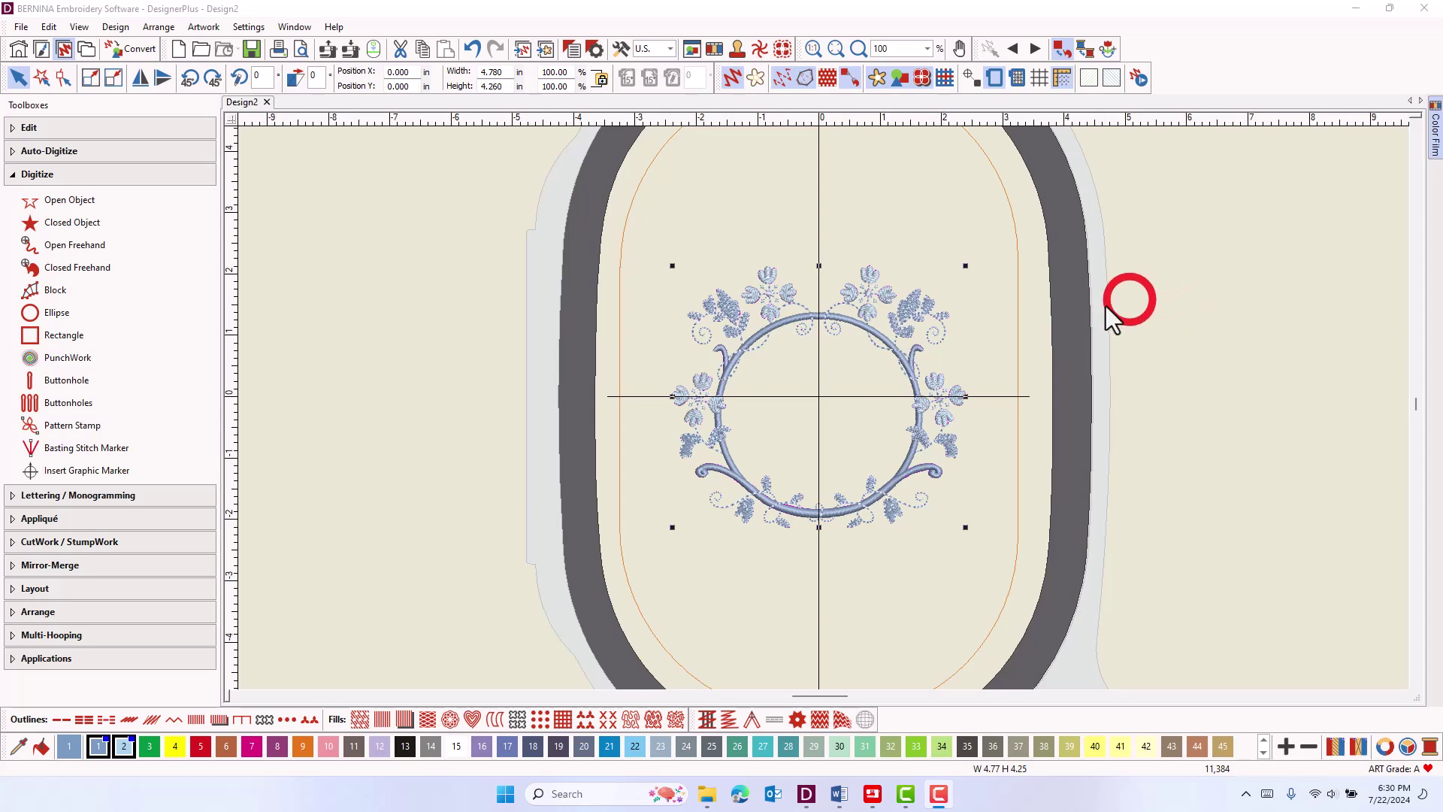
- Browse the hoop sizes and presser feet in Machine & Hoop options, keeping foot #26
{"action": "right_click", "coordinate": [995, 79]}
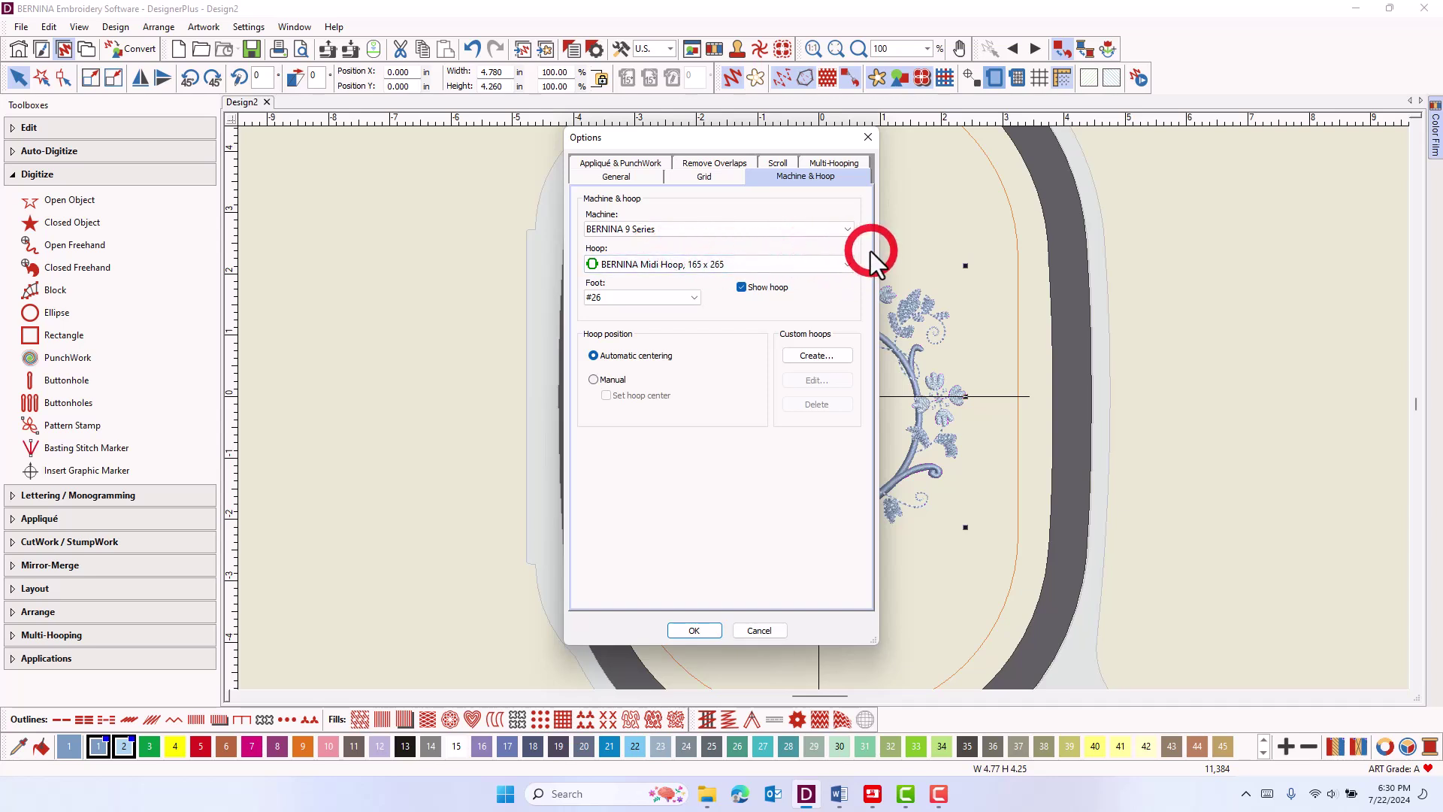
{"action": "scroll", "coordinate": [848, 266], "scroll_direction": "down", "scroll_amount": 1}
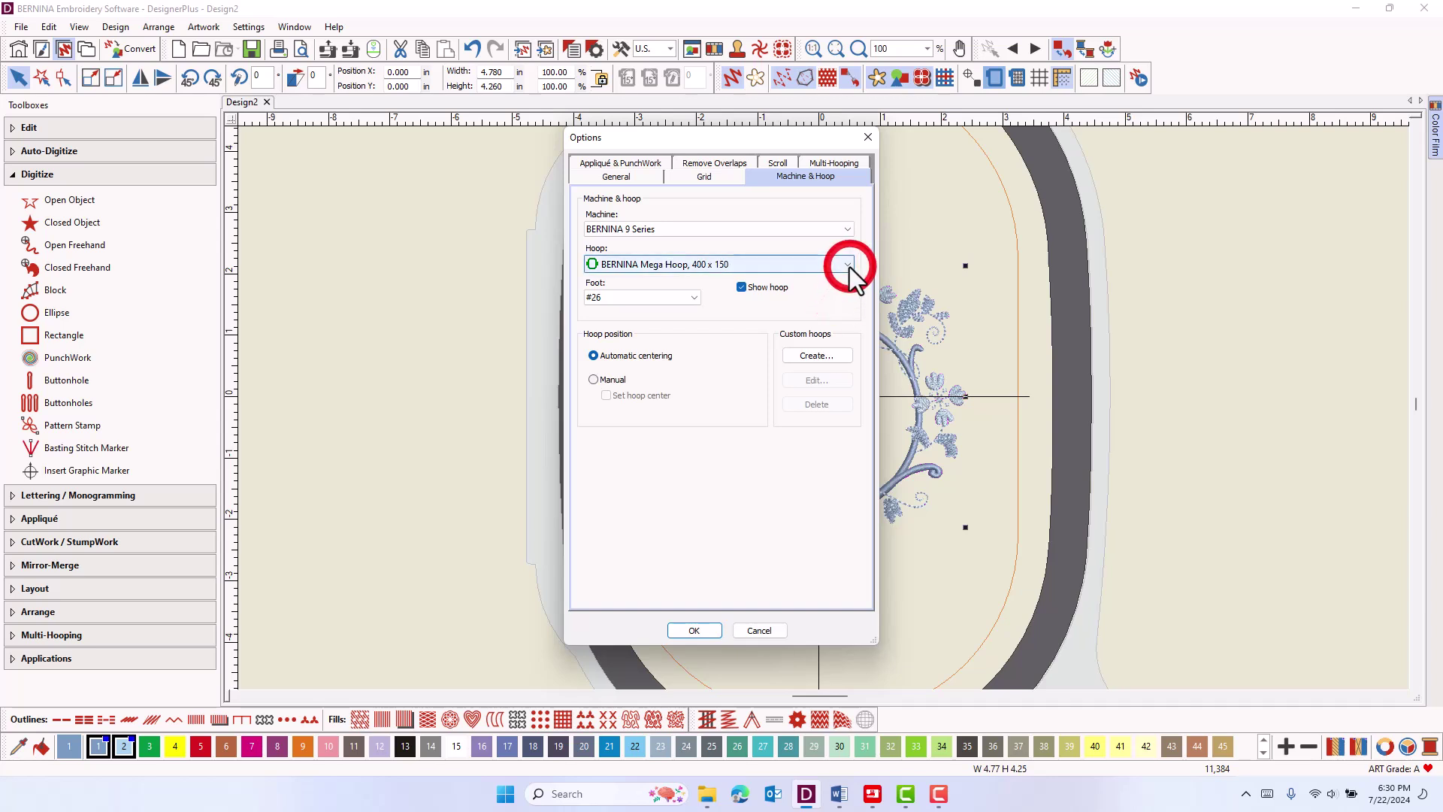
{"action": "left_click", "coordinate": [848, 266]}
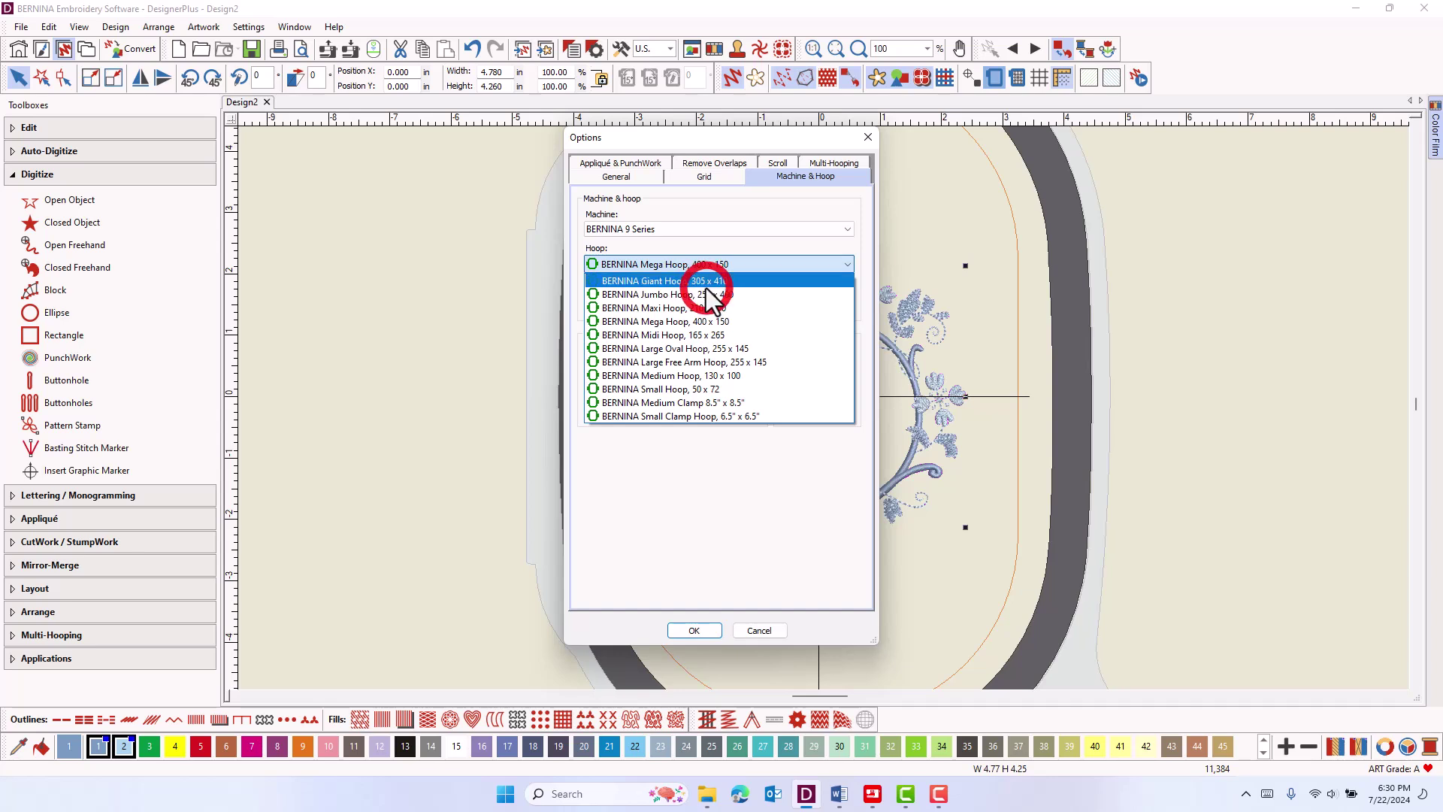
{"action": "left_click", "coordinate": [762, 518]}
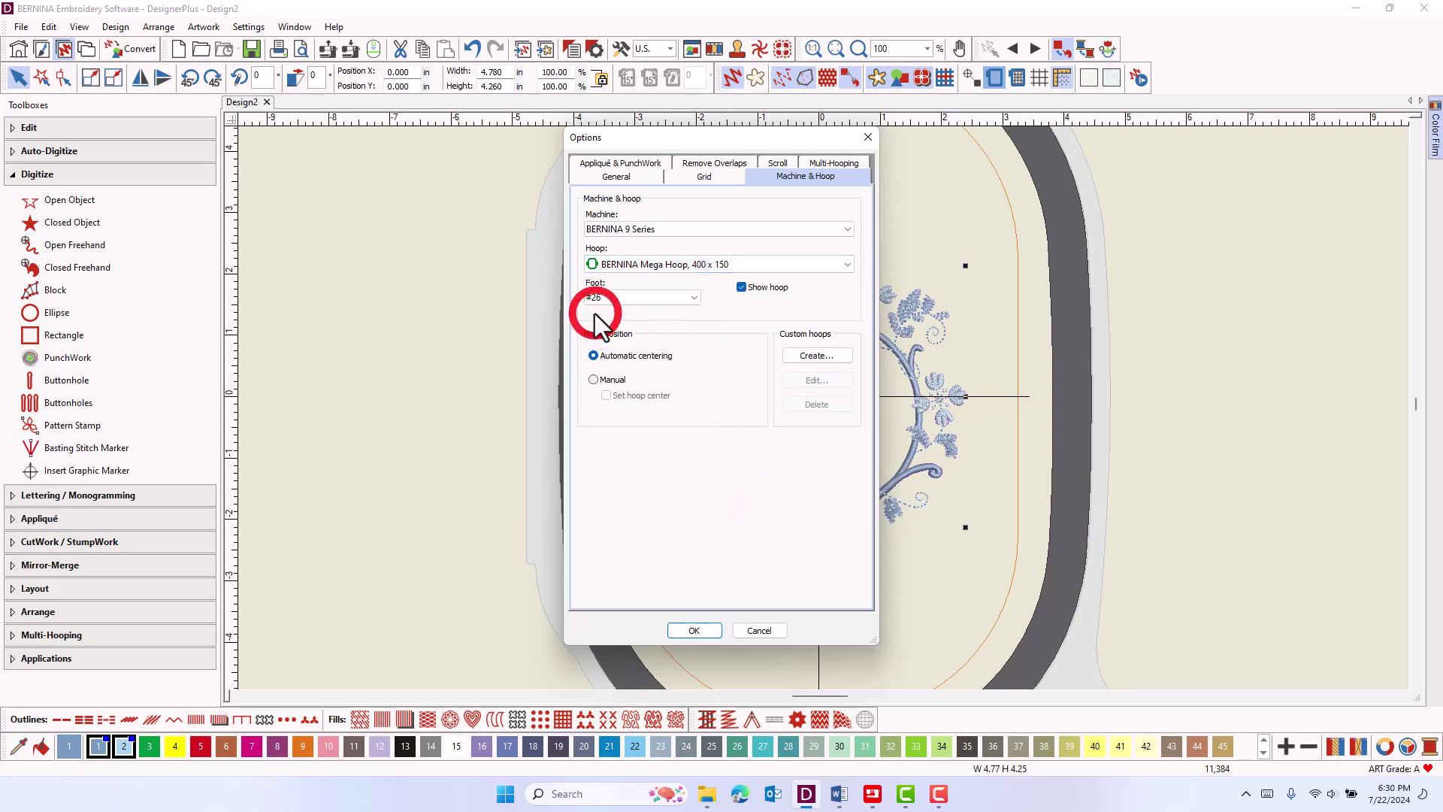
{"action": "left_click", "coordinate": [693, 297]}
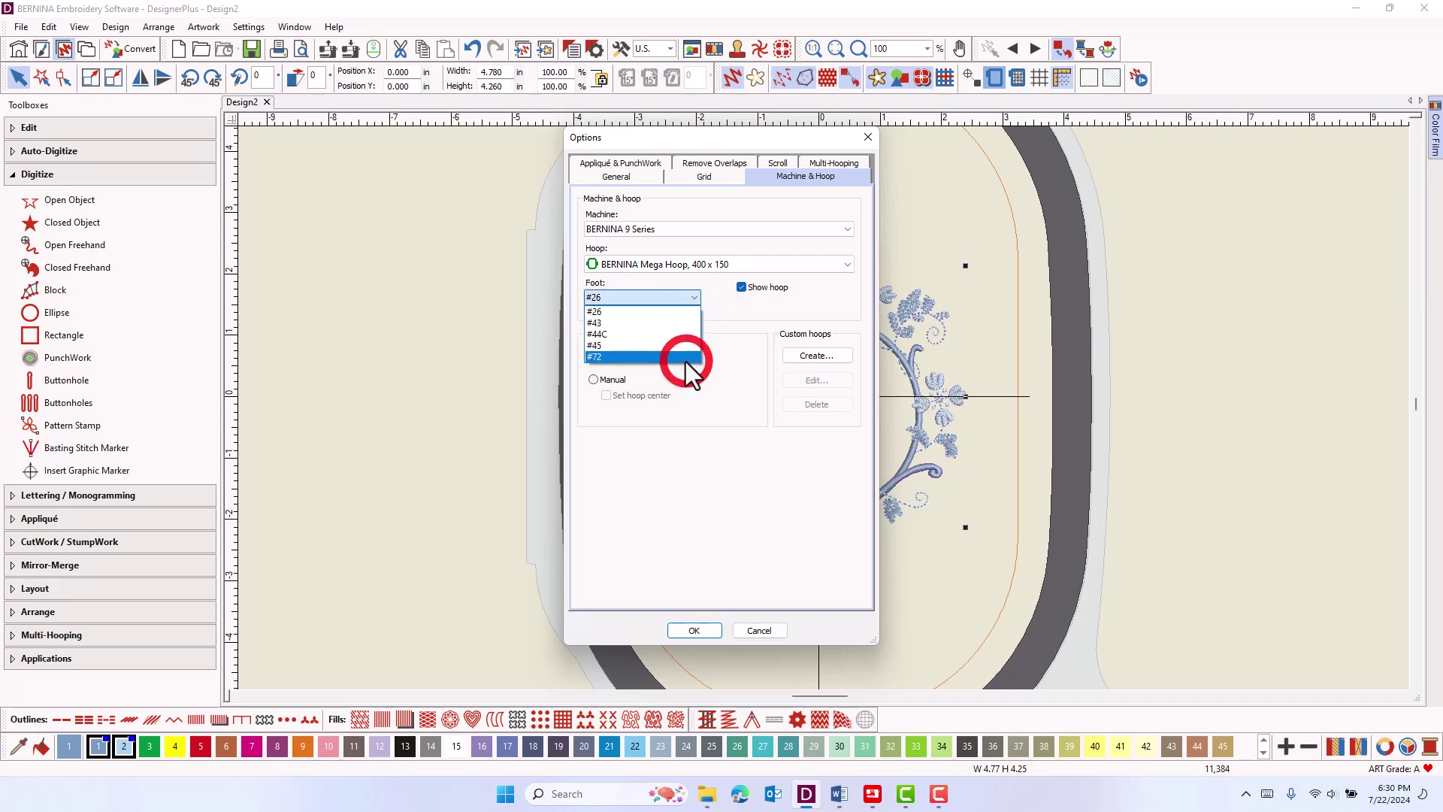
{"action": "left_click", "coordinate": [724, 306]}
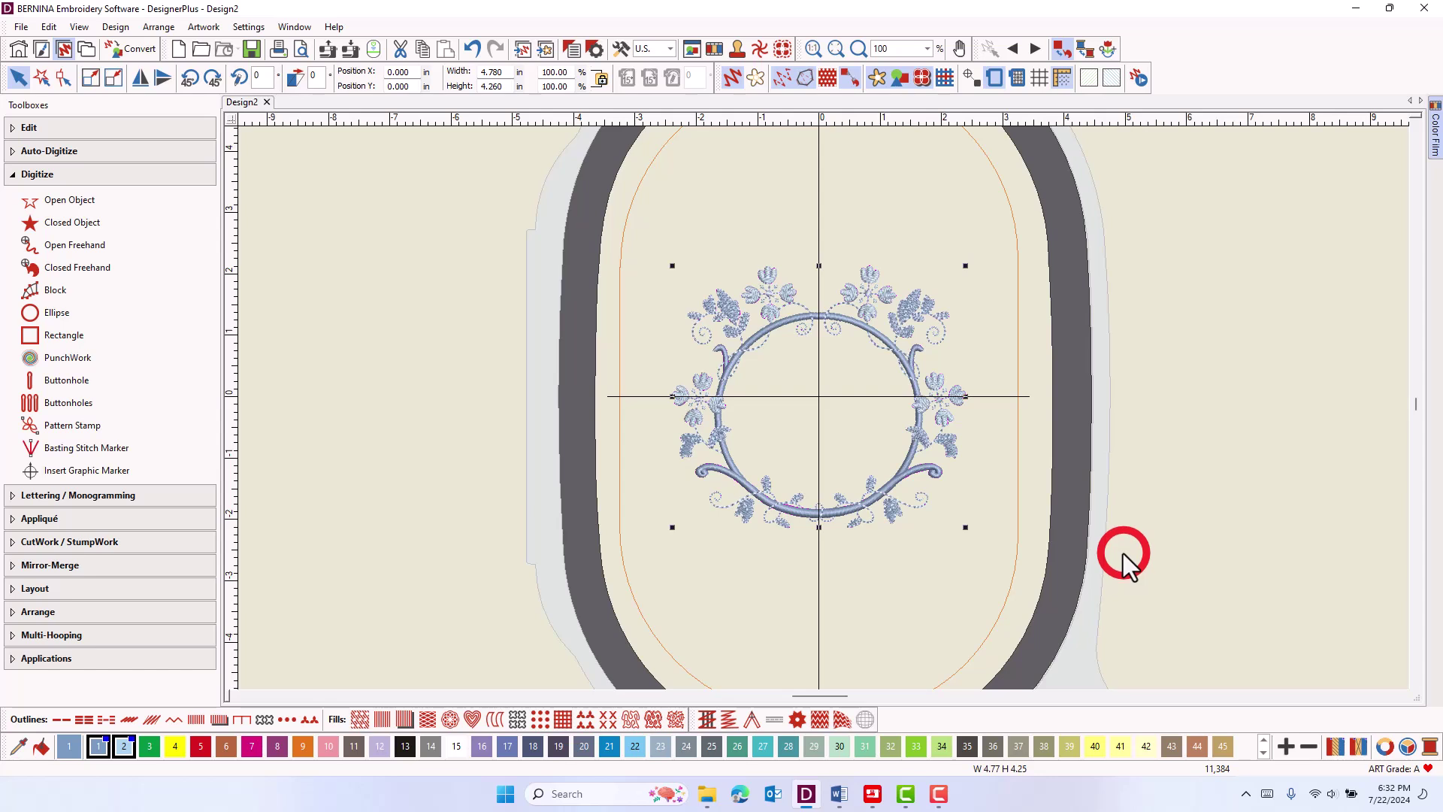
- Switch to Manual hoop position and drag the wreath up to about (-0.36, 1.73)
{"action": "left_click", "coordinate": [969, 77]}
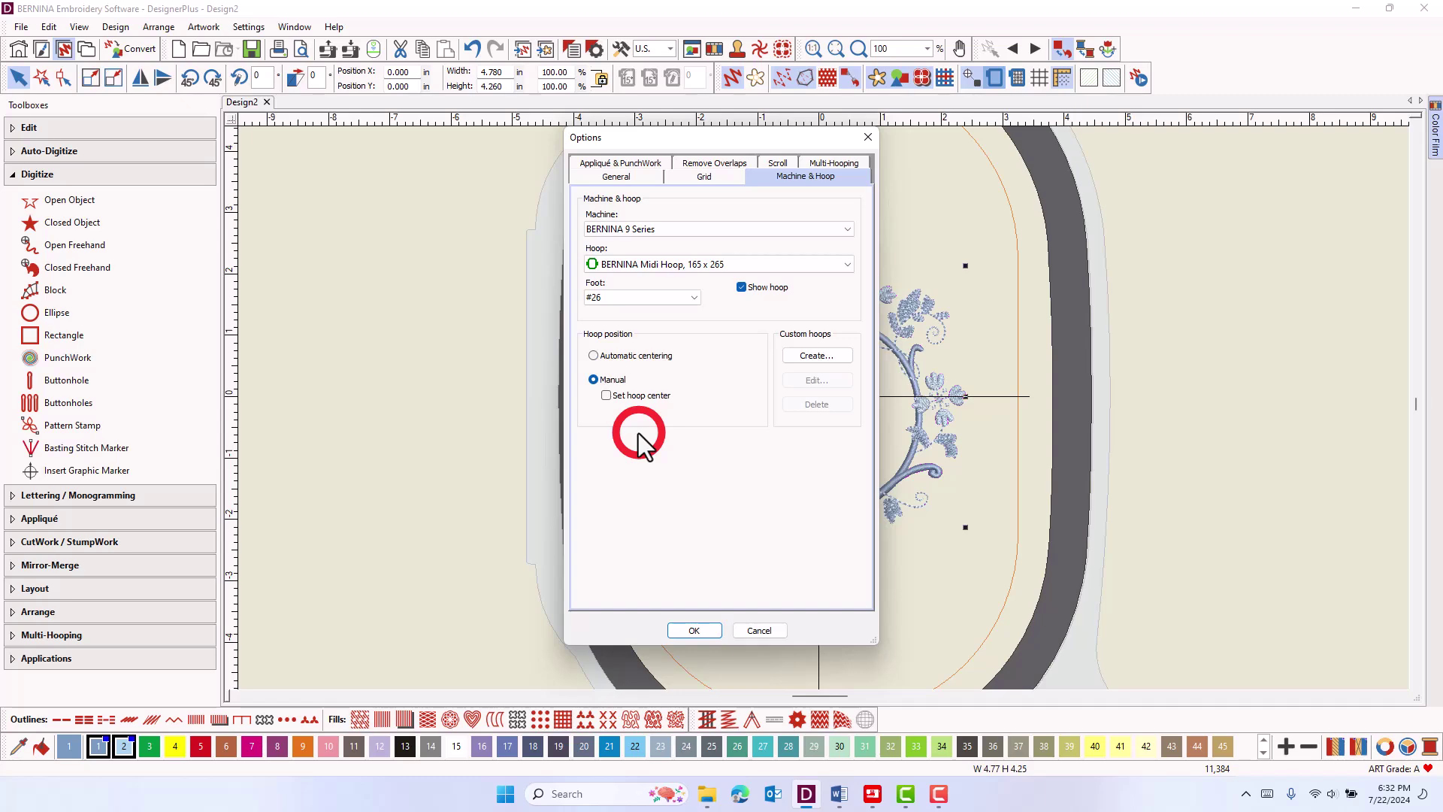
{"action": "left_click", "coordinate": [692, 635]}
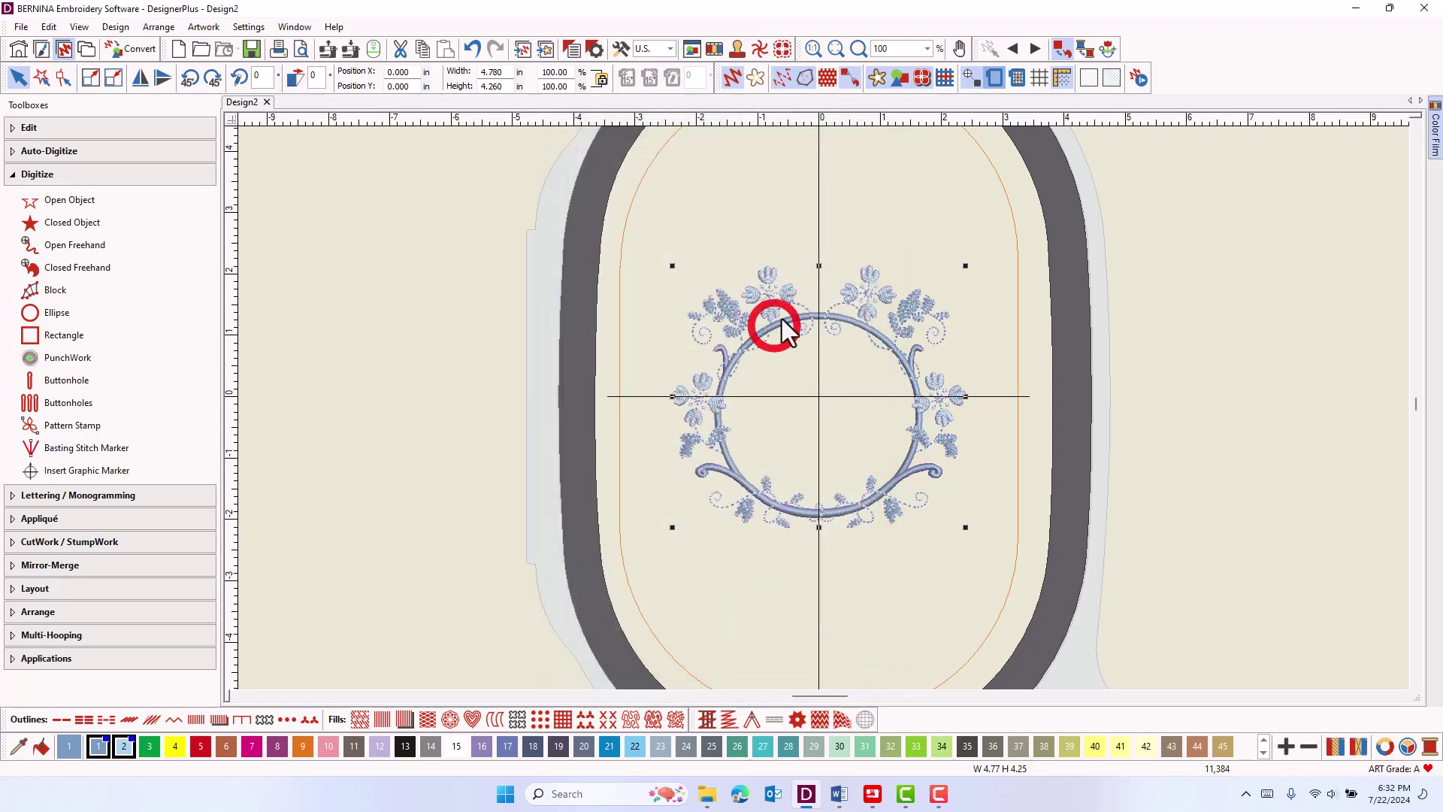
{"action": "left_click_drag", "start_coordinate": [774, 322], "coordinate": [771, 226]}
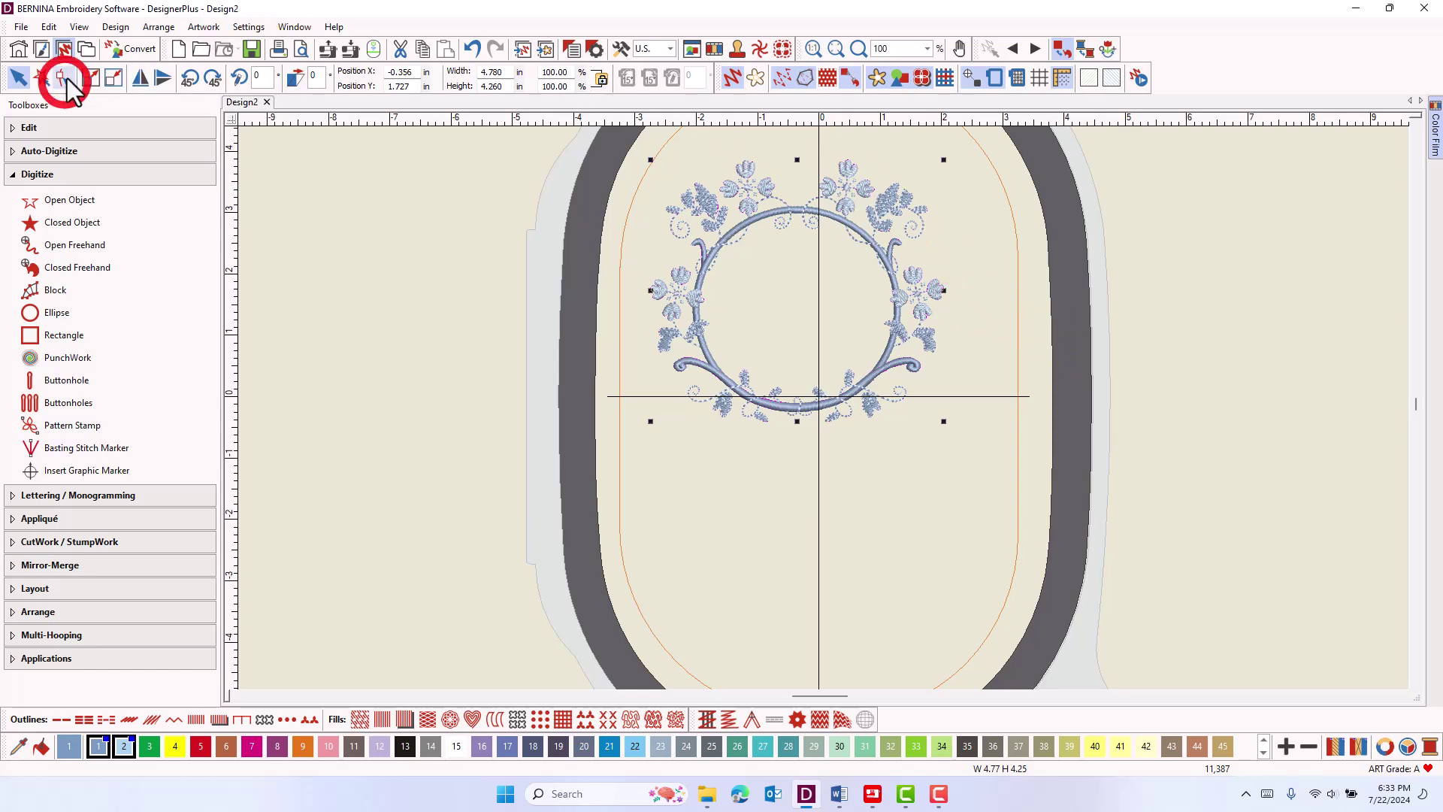
{"action": "left_click", "coordinate": [114, 26]}
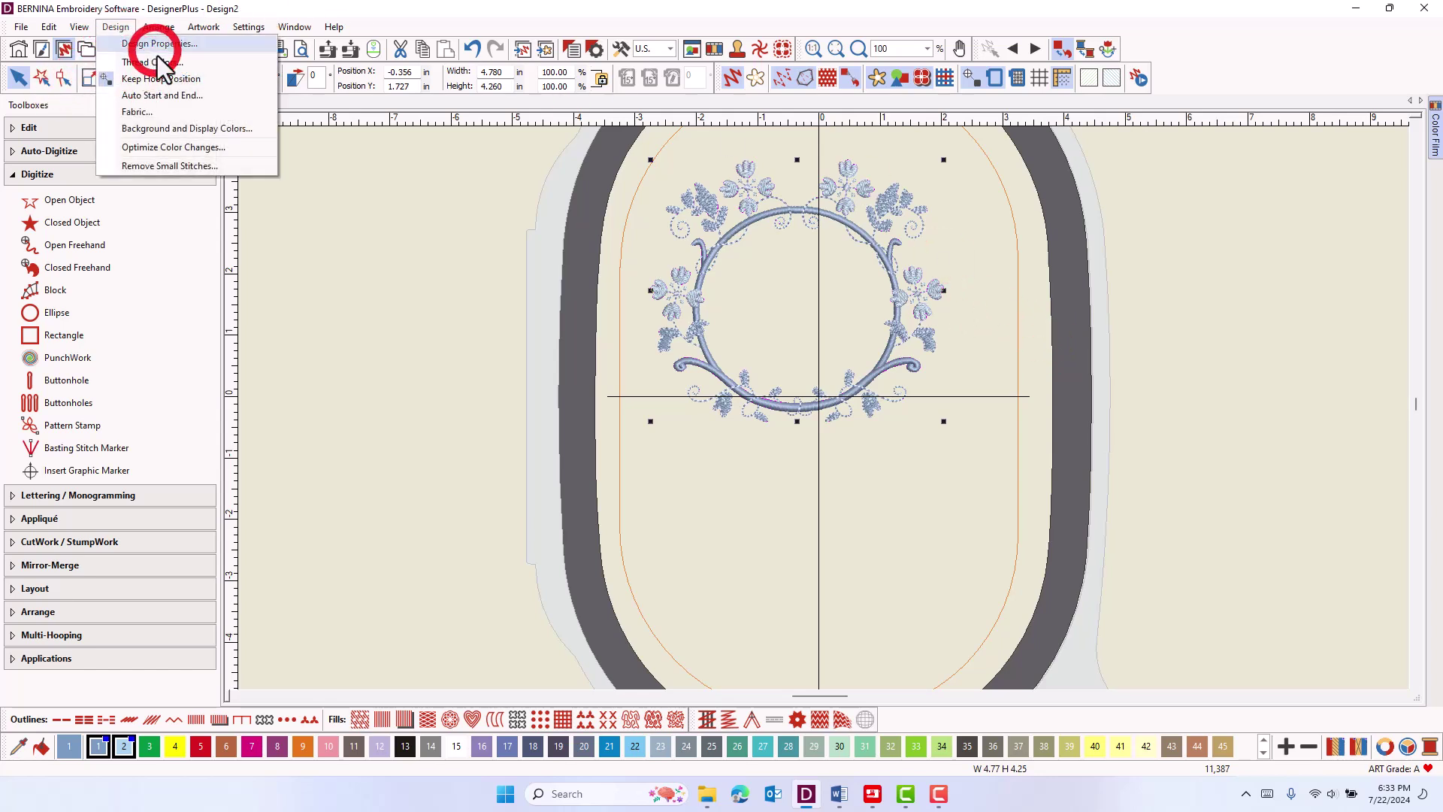
{"action": "left_click", "coordinate": [162, 101]}
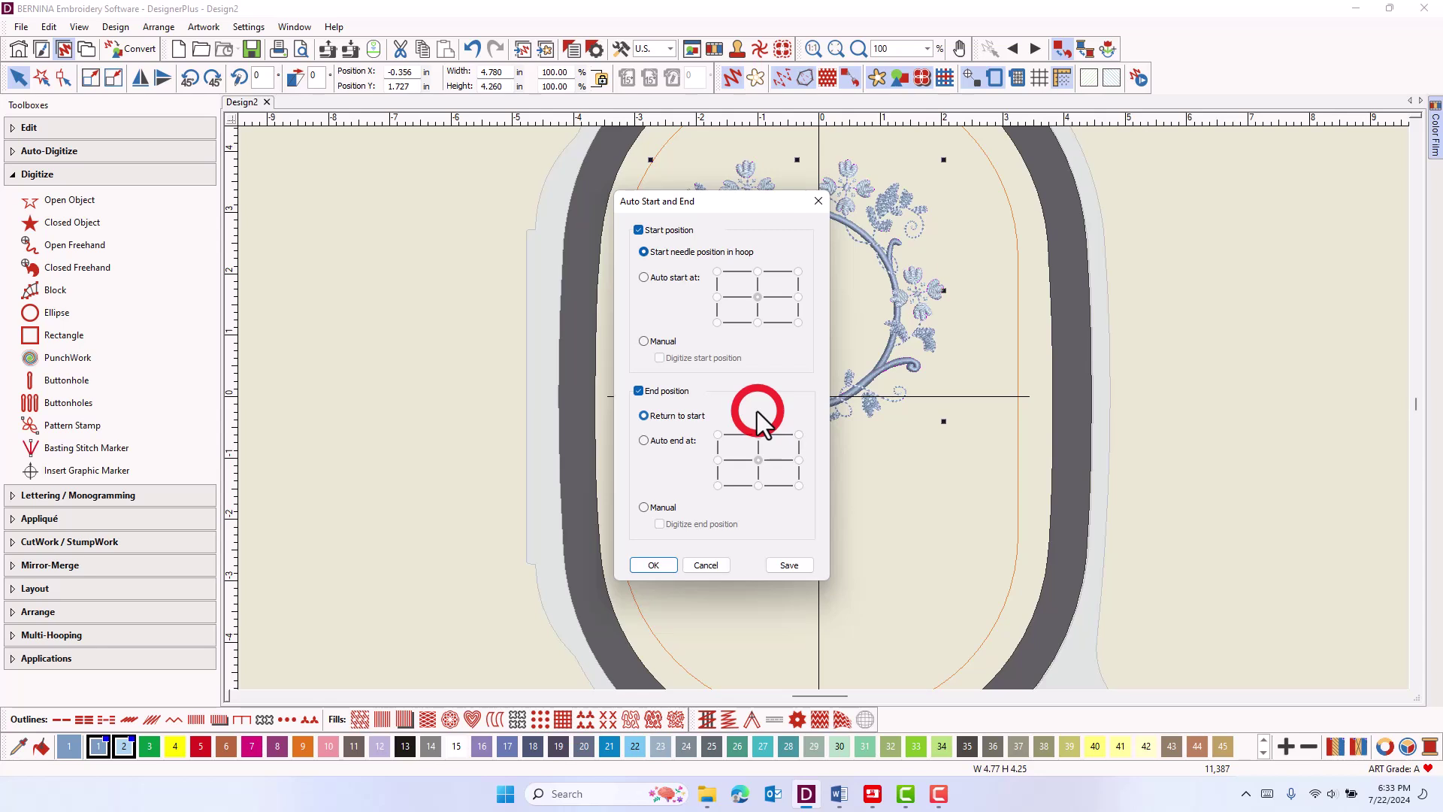
{"action": "left_click", "coordinate": [818, 201]}
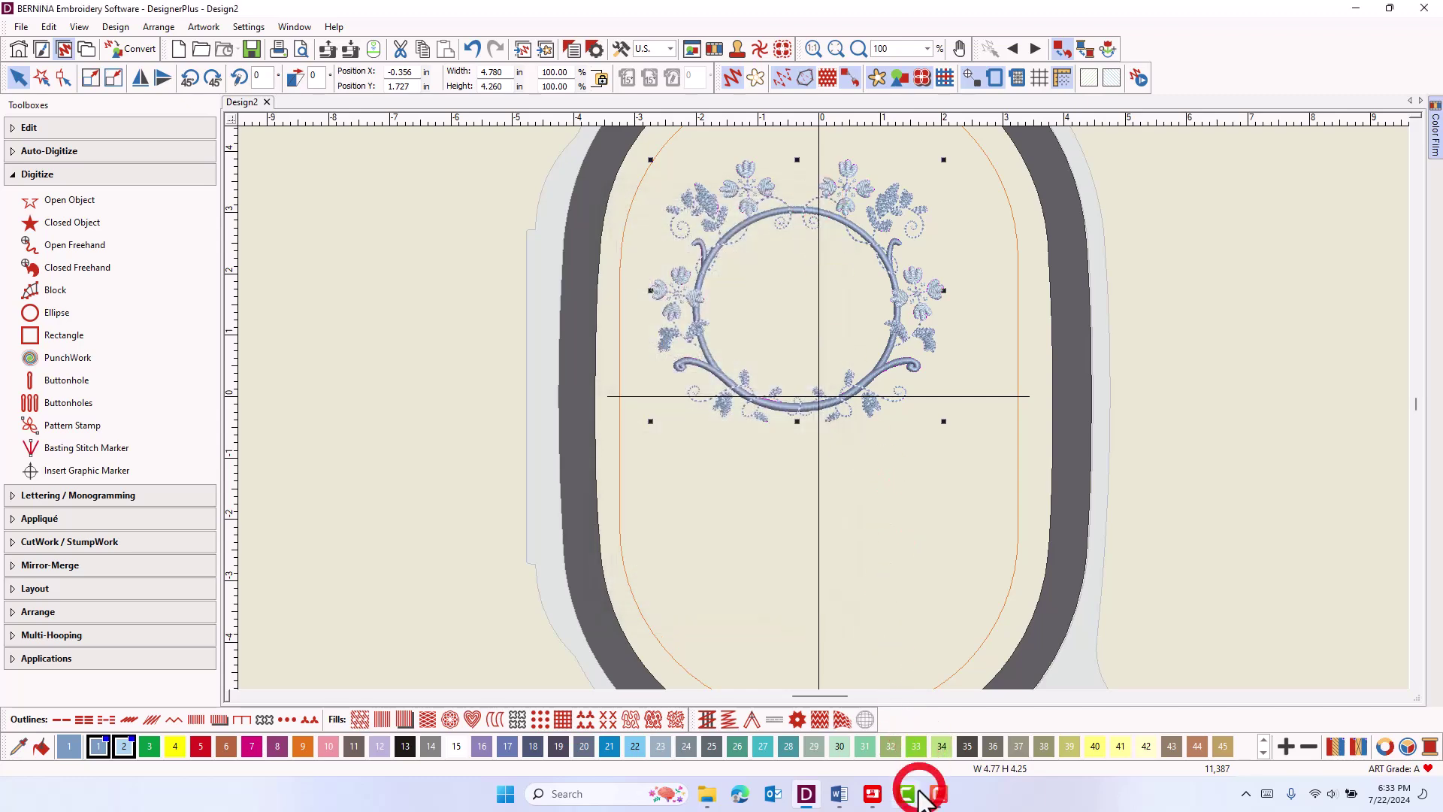
- On the 990 Simulator, change Embroidery Design Position default from Center of Hoop to Saved Position
{"action": "left_click", "coordinate": [876, 799]}
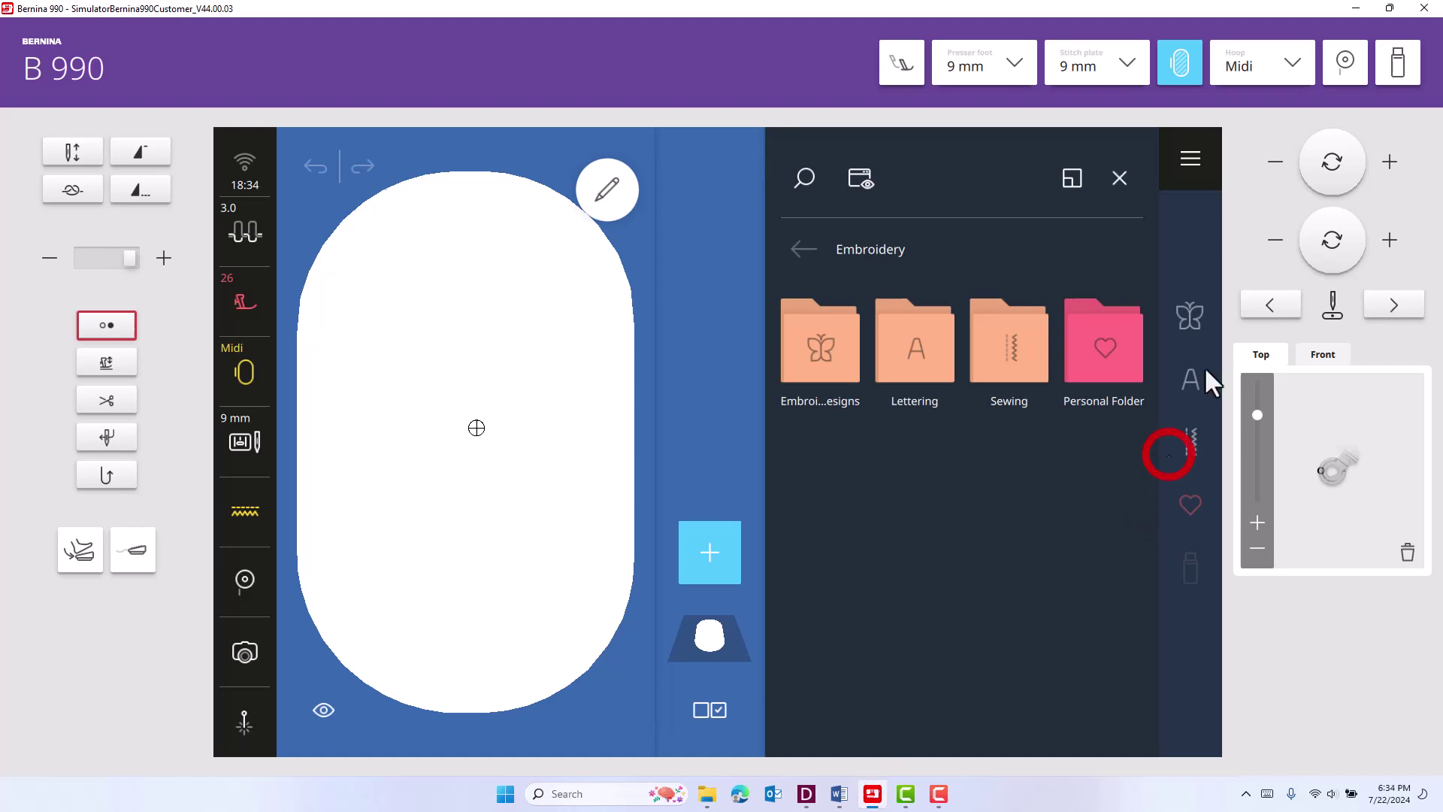
{"action": "left_click", "coordinate": [1186, 160]}
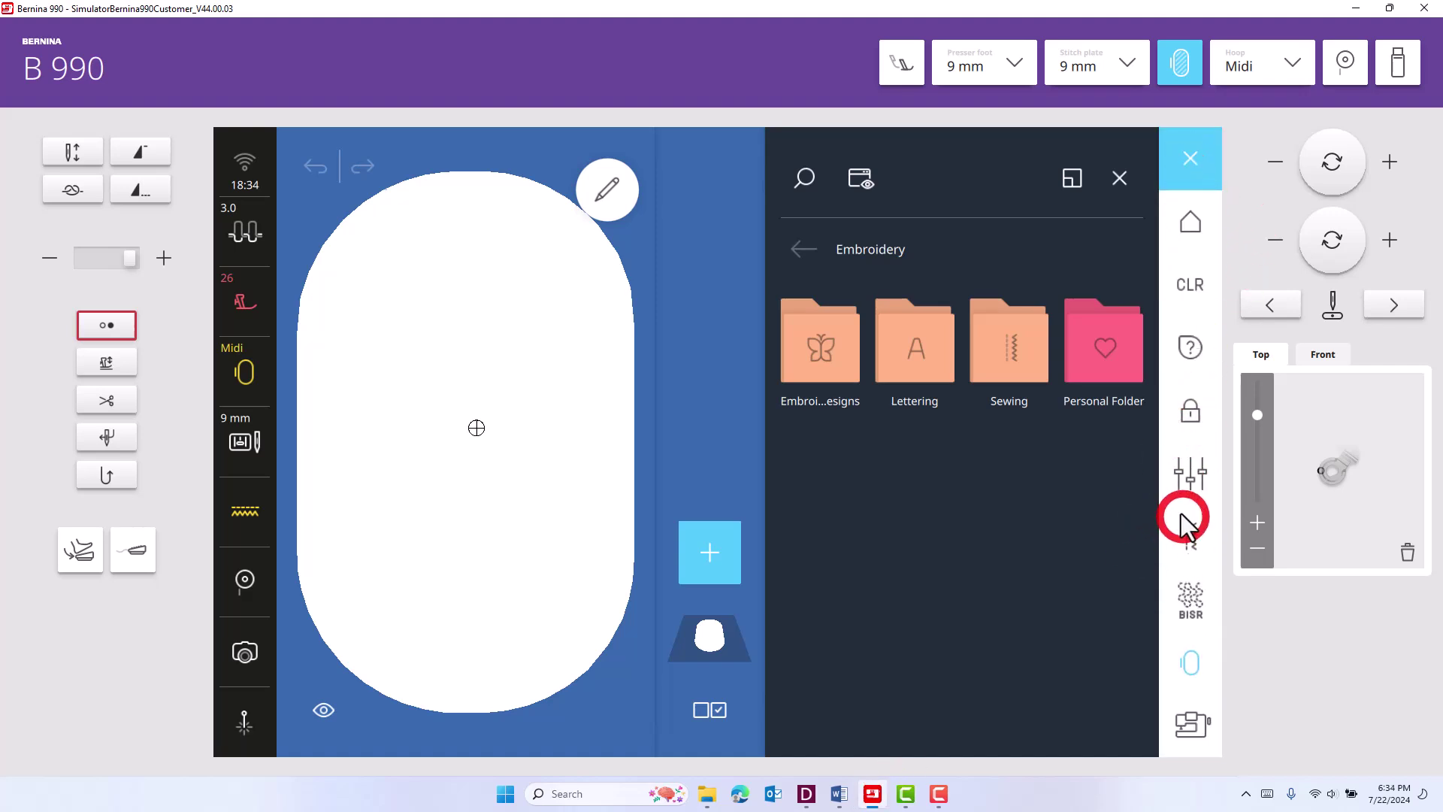
{"action": "left_click", "coordinate": [1185, 478]}
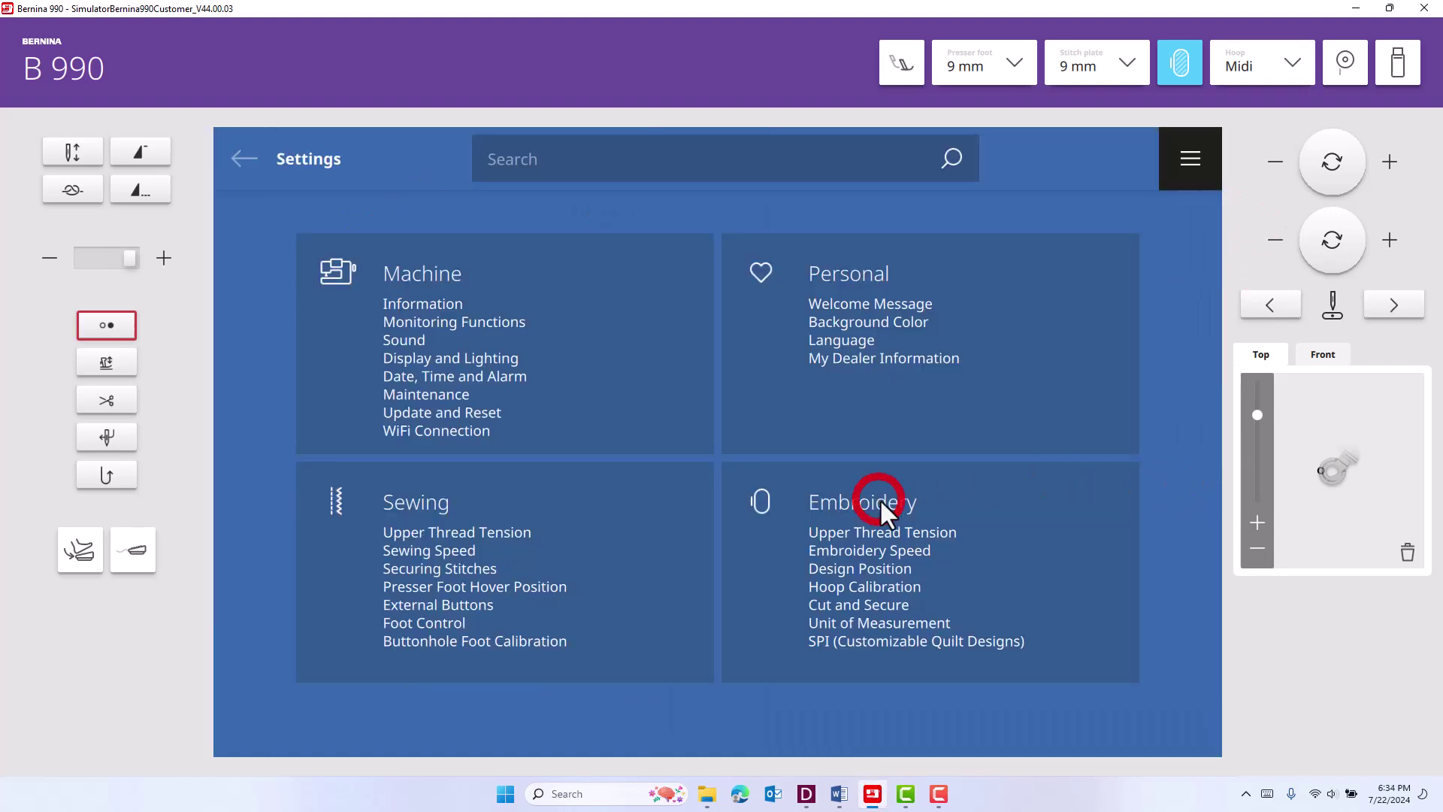
{"action": "left_click", "coordinate": [866, 570]}
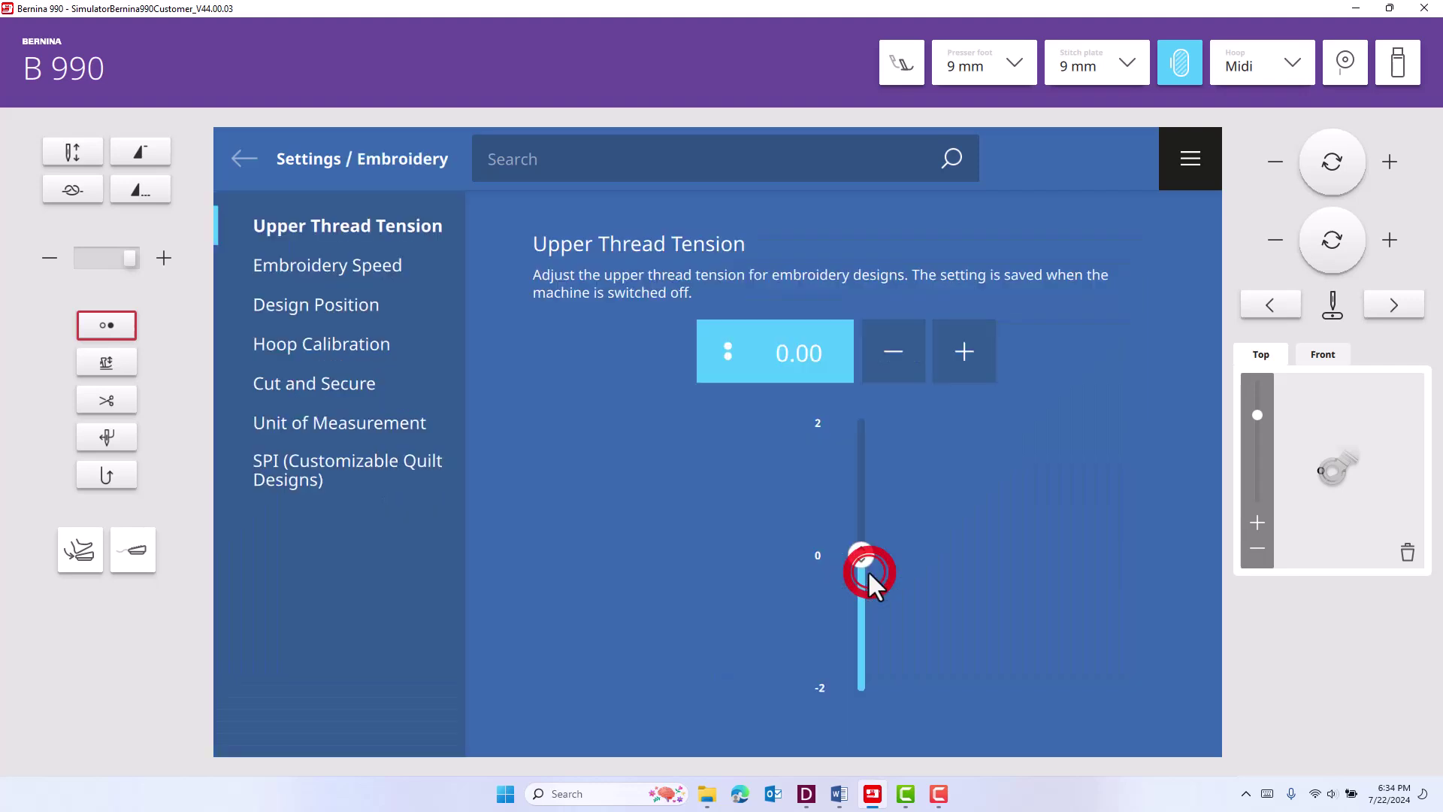
{"action": "left_click", "coordinate": [313, 304]}
{"action": "left_click", "coordinate": [1134, 354]}
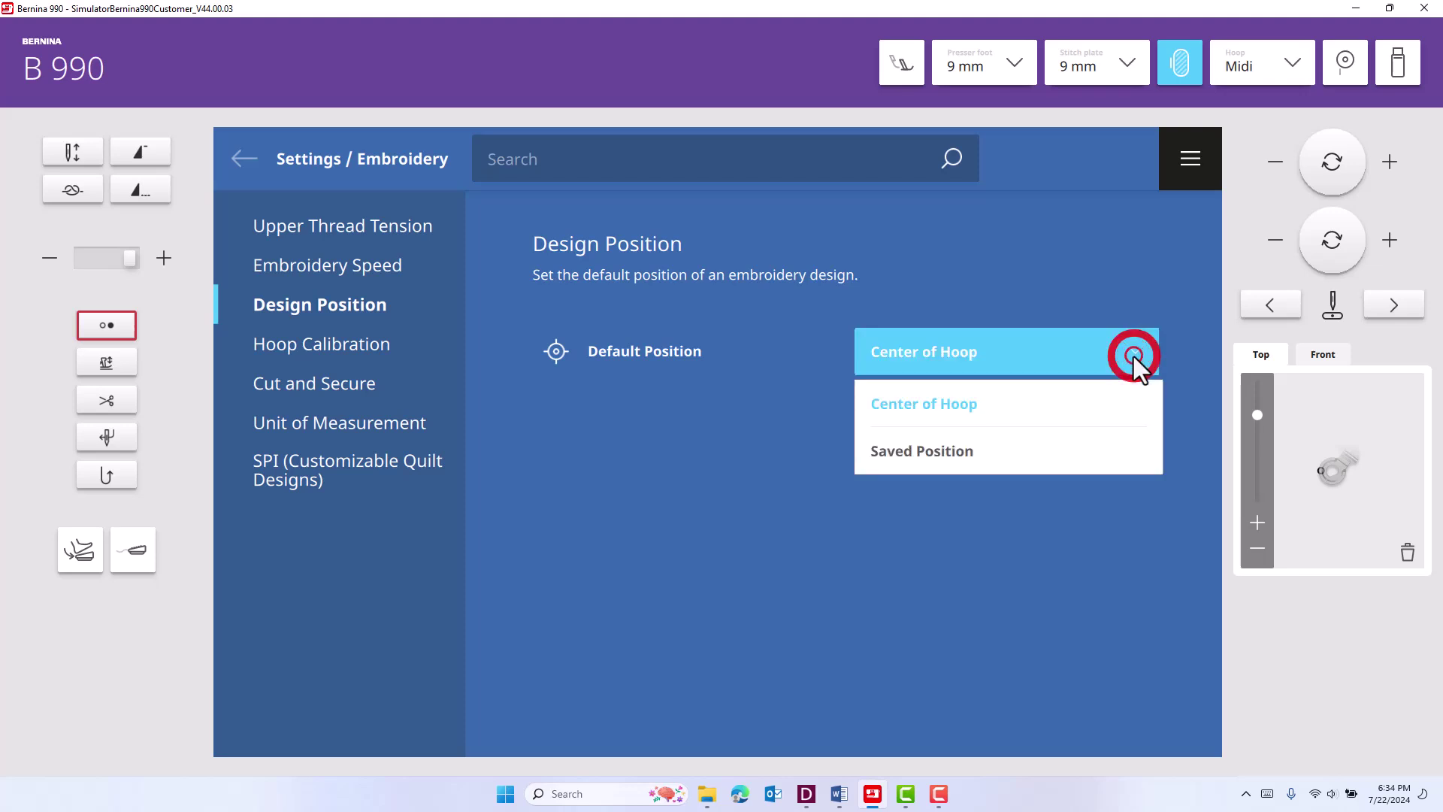
{"action": "left_click", "coordinate": [1067, 457]}
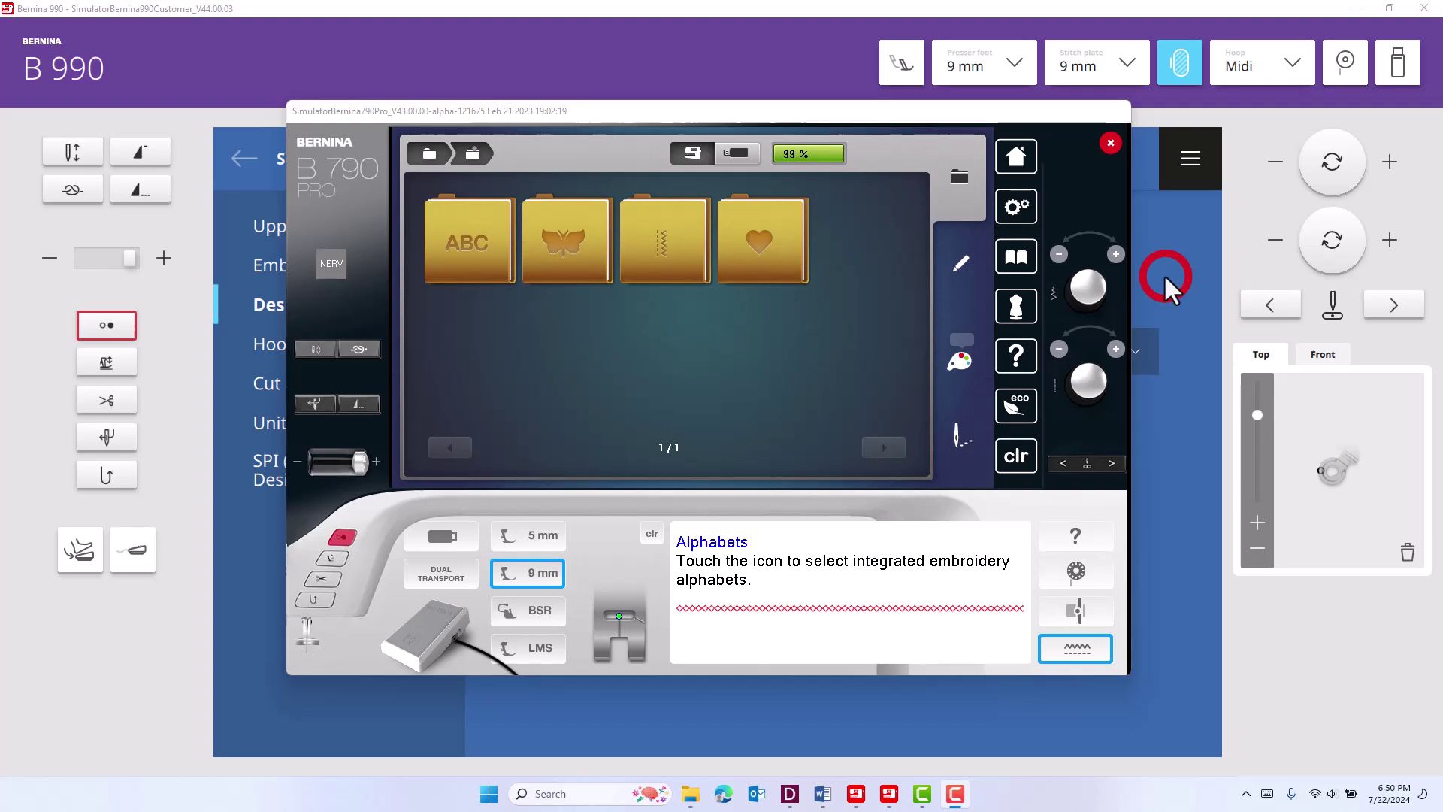
- Turn on the design position toggle in the 790 Pro's embroidery settings
{"action": "left_click", "coordinate": [1017, 210]}
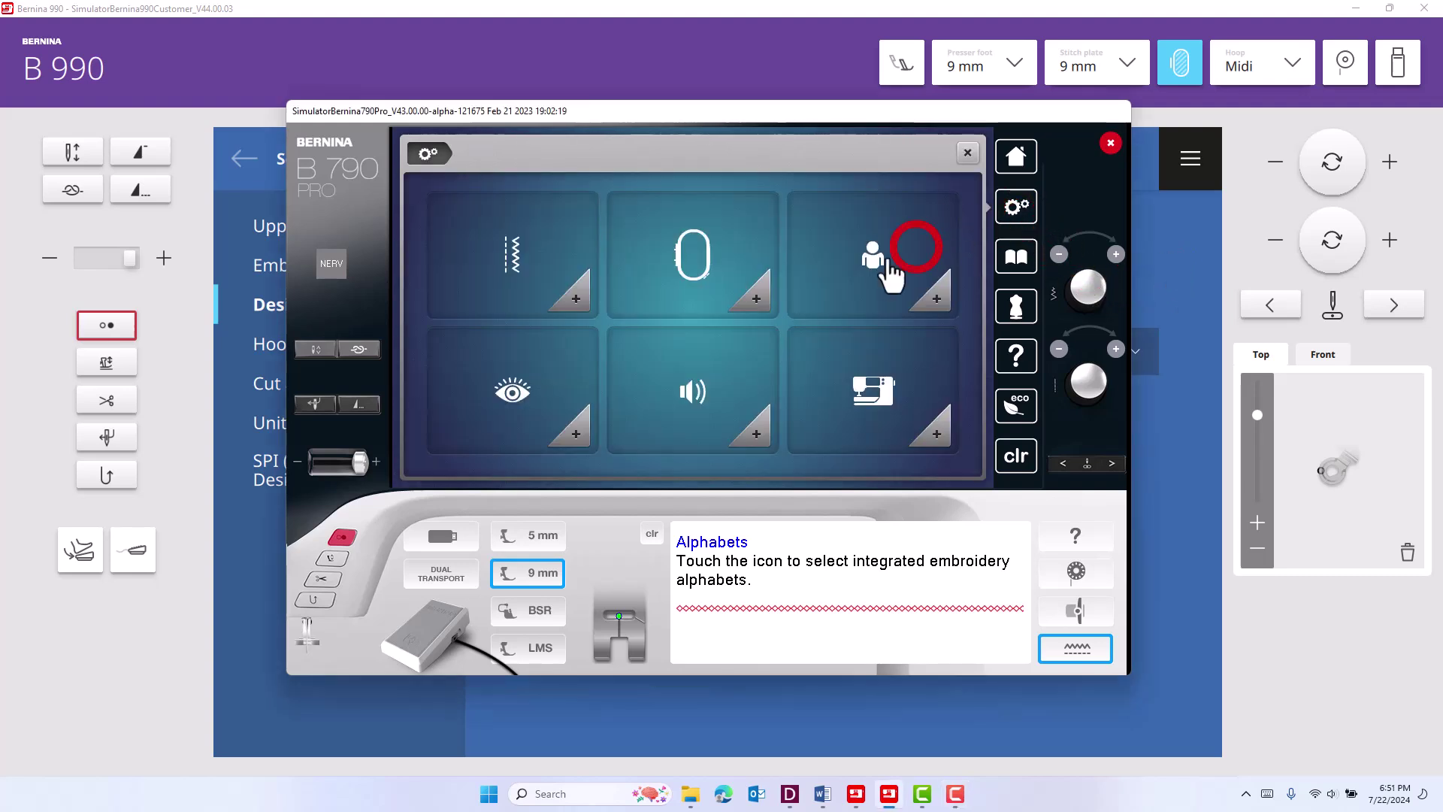
{"action": "left_click", "coordinate": [693, 271]}
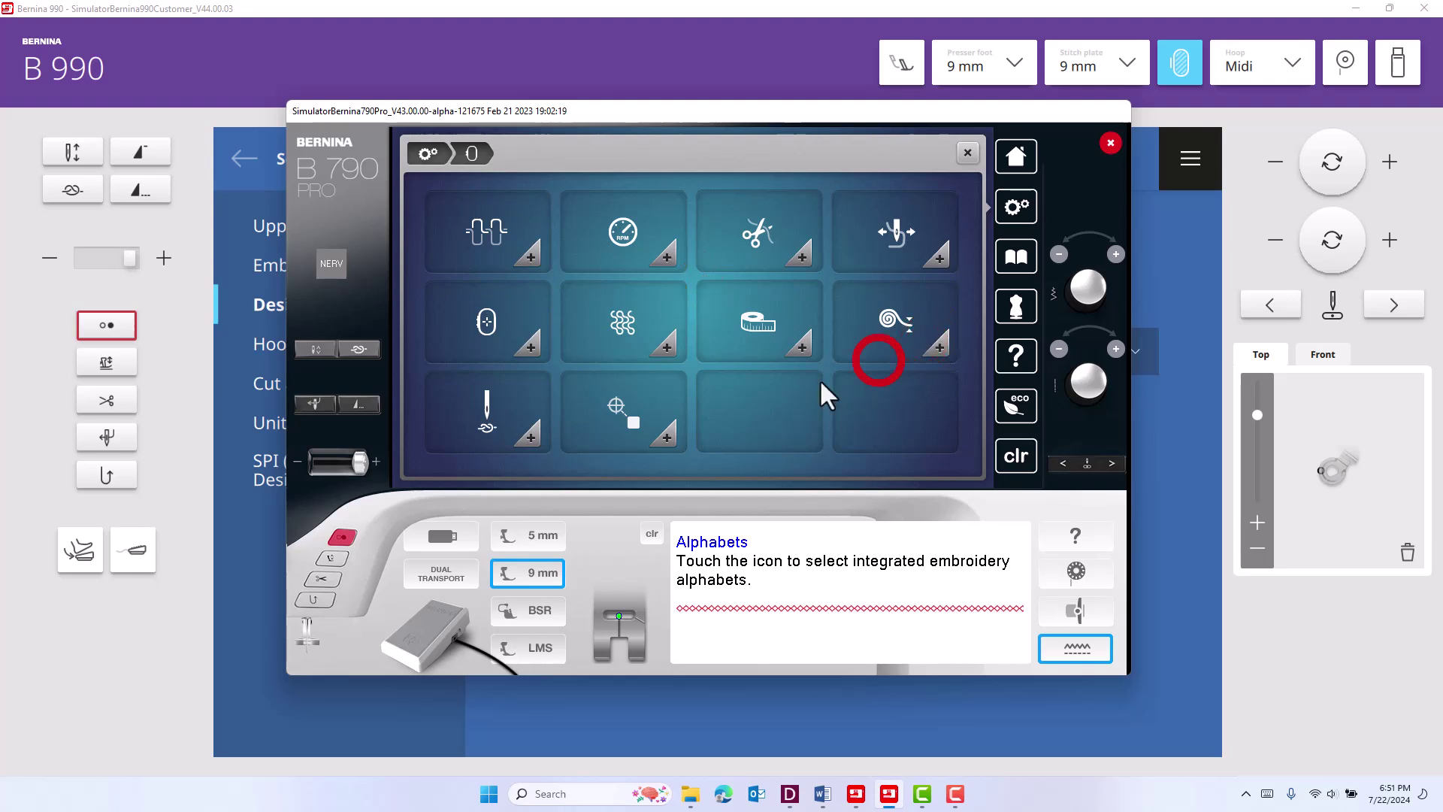
{"action": "left_click", "coordinate": [630, 424]}
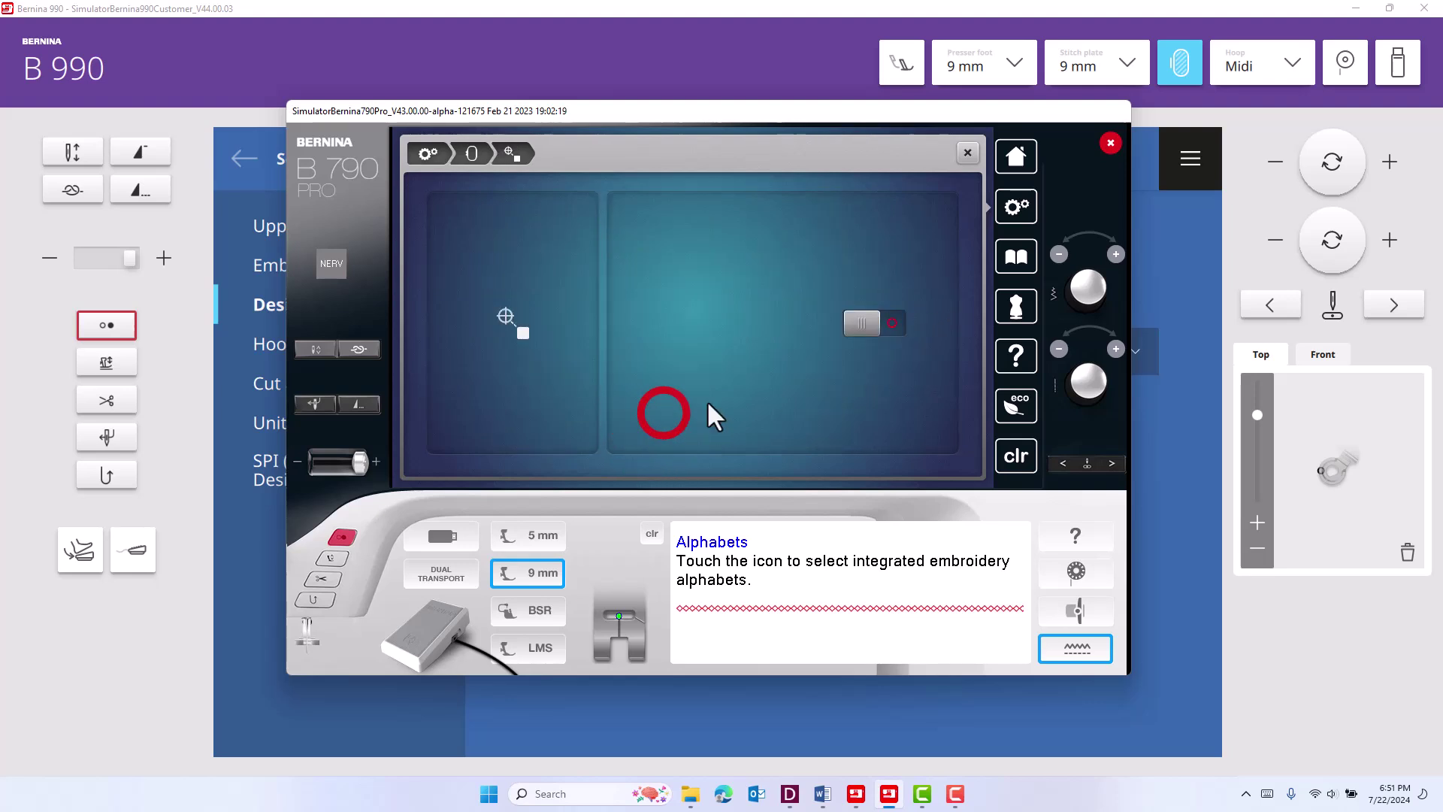
{"action": "left_click", "coordinate": [864, 330]}
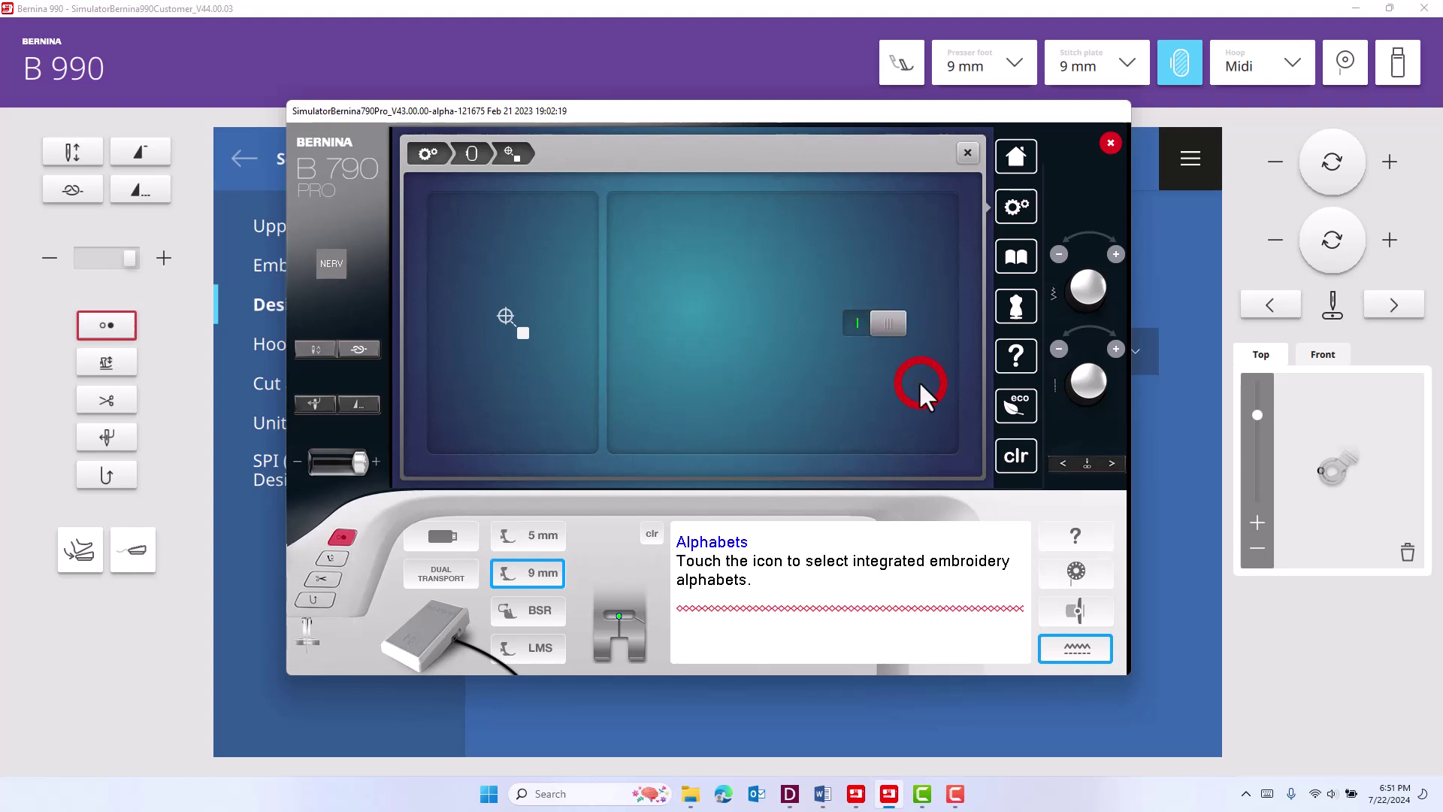